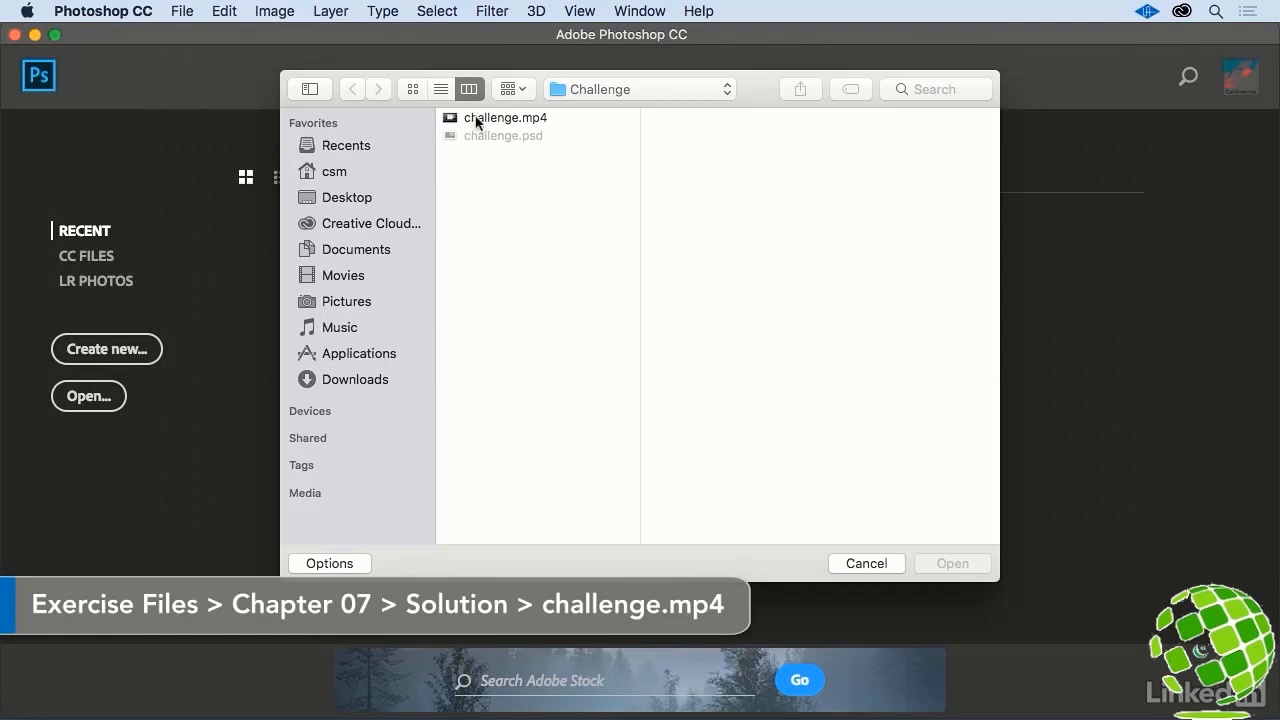
Step: Import challenge.mp4 as layers with a frame animation, limited to every 15 frames from beginning to end
left_click(481, 118)
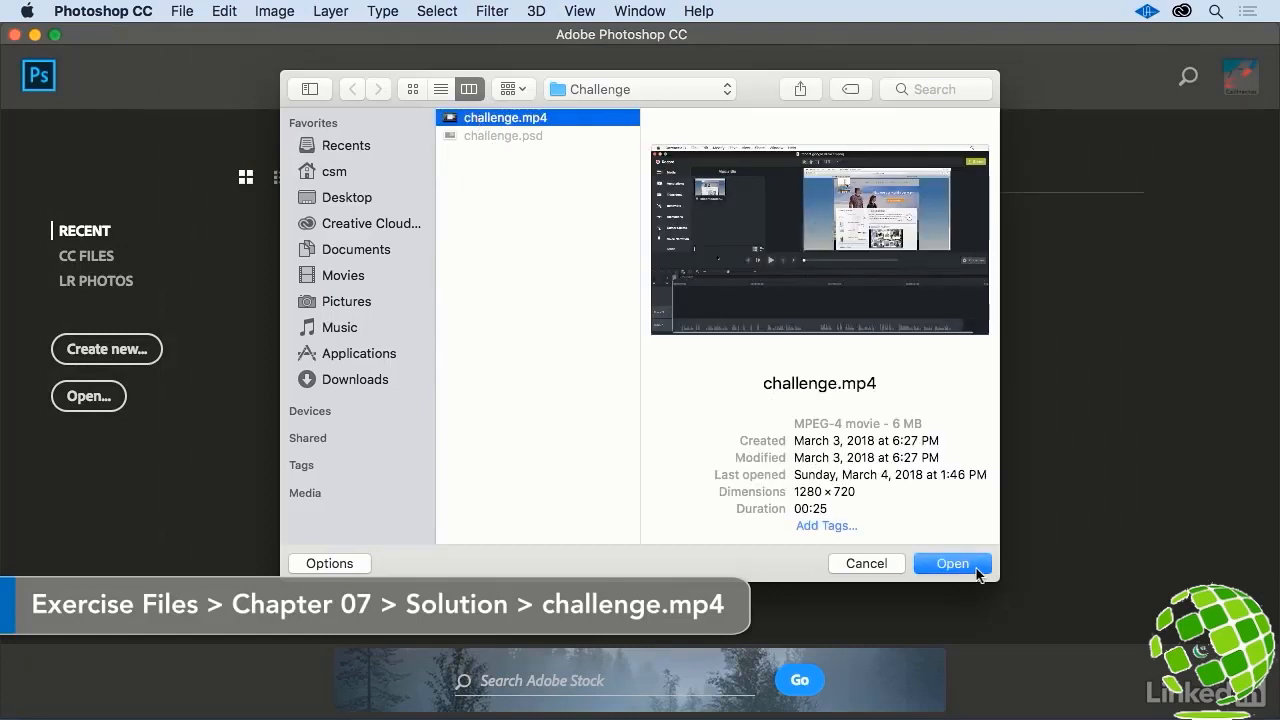
left_click(966, 564)
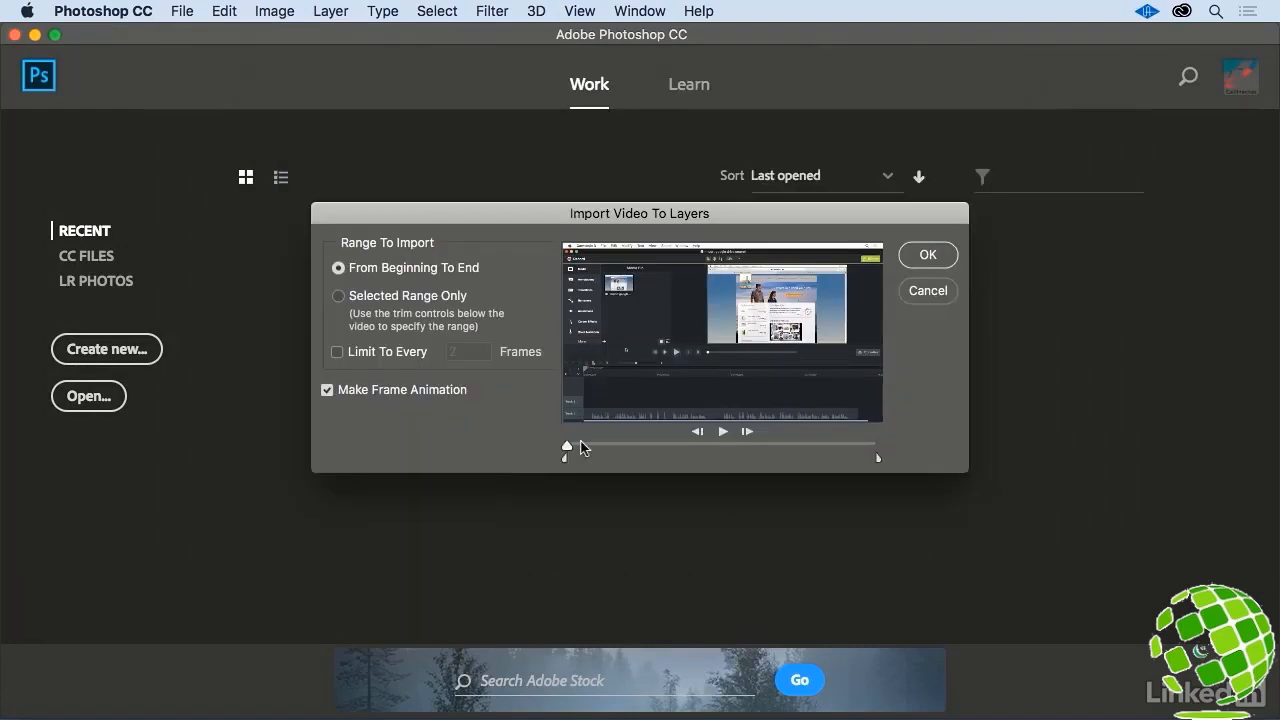
left_click(337, 352)
double_click(472, 352)
type("15")
left_click(921, 260)
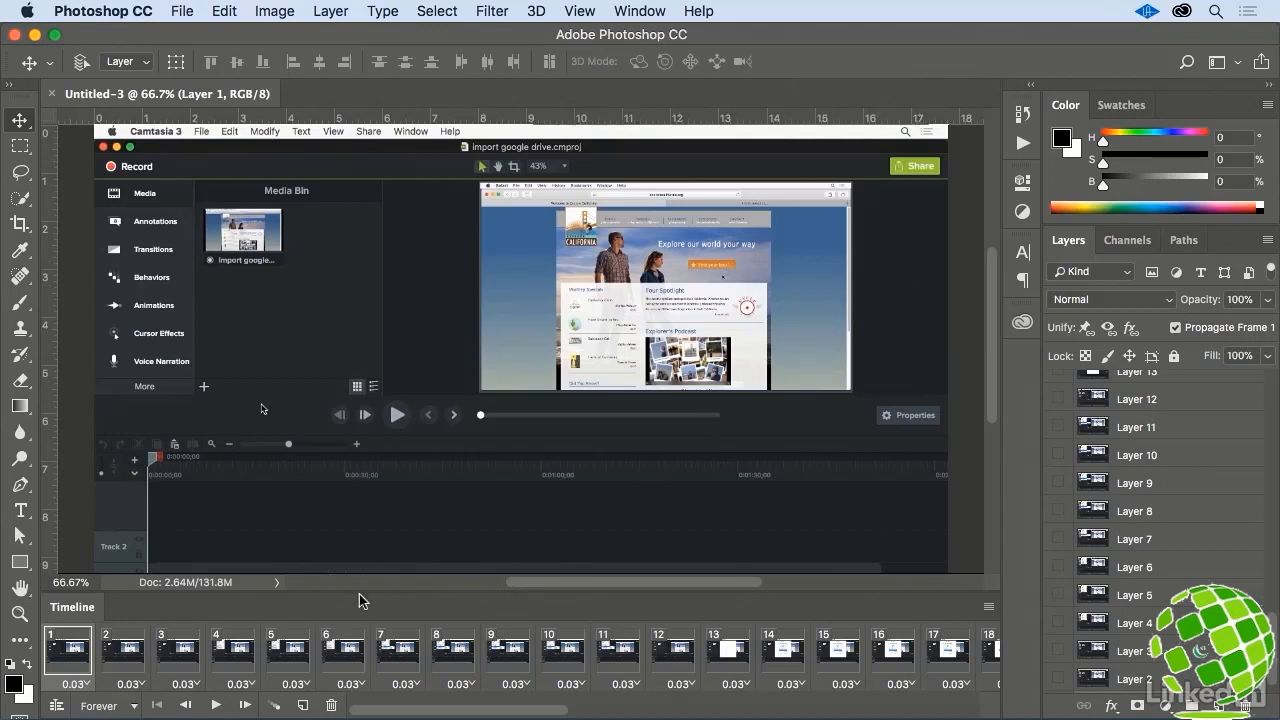
Step: Check the opening animation frames against each other and delete the redundant frames 2 through 10
left_click(115, 660)
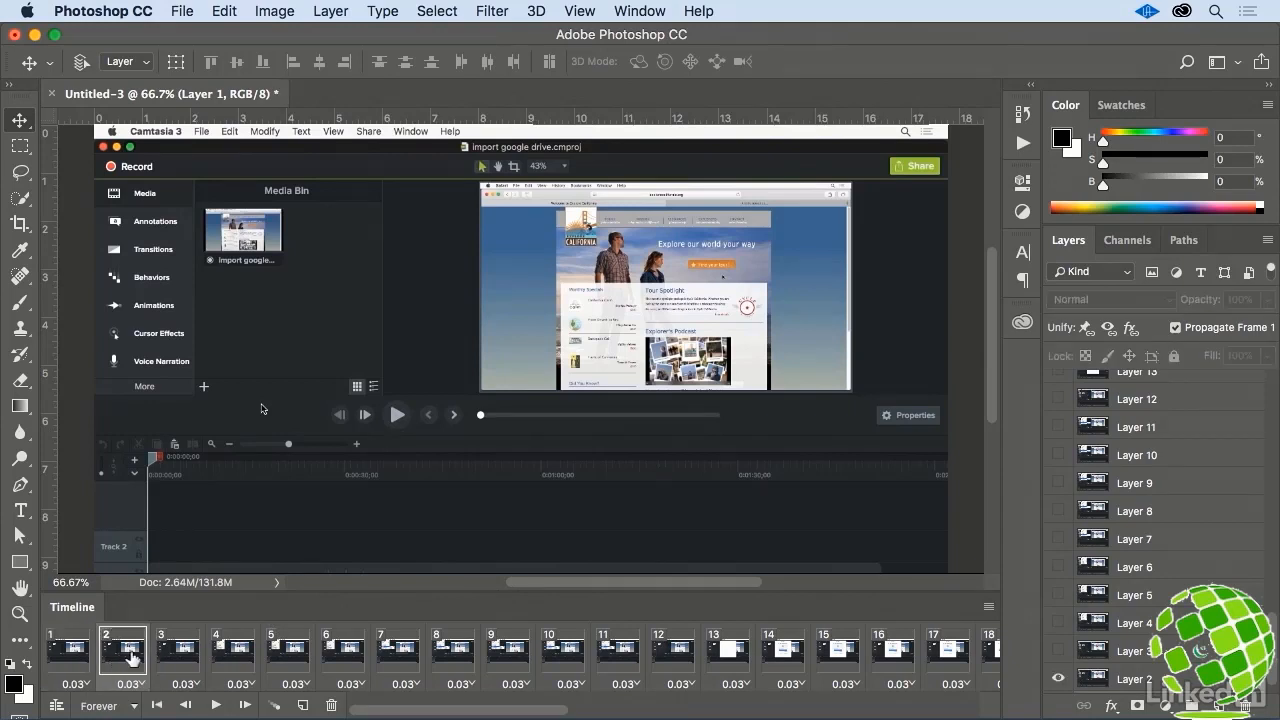
left_click(163, 655)
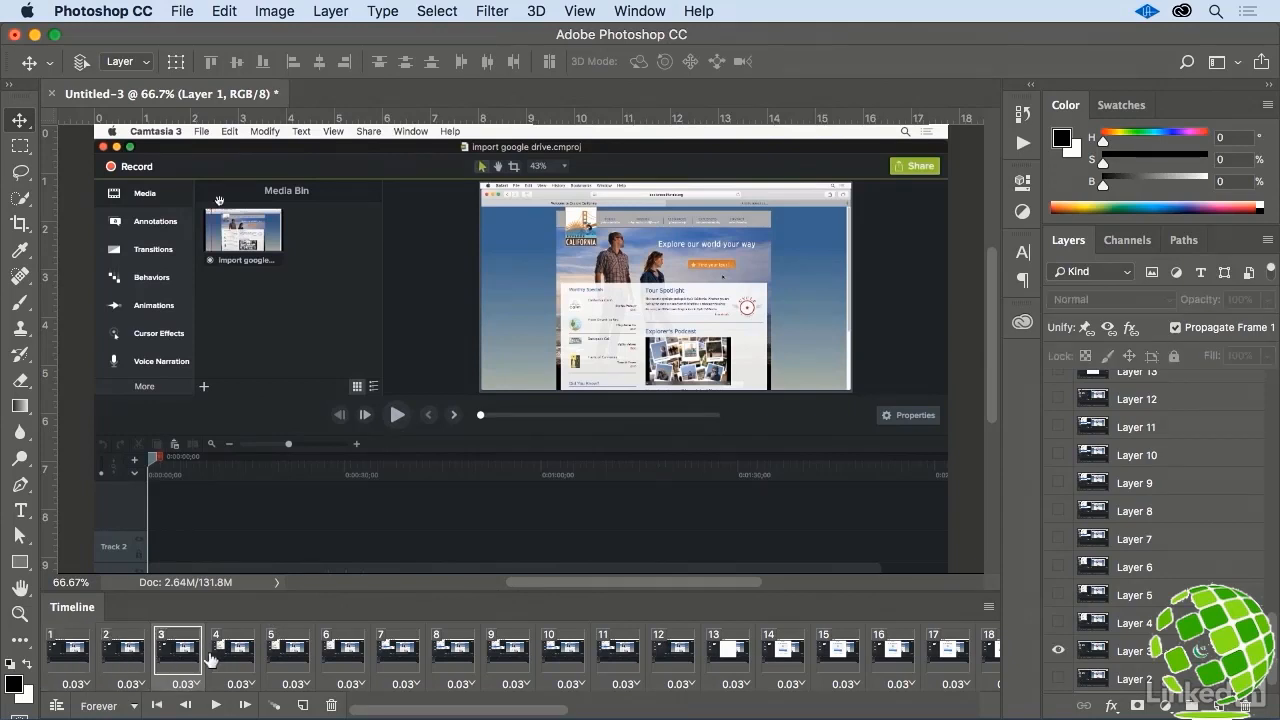
left_click(212, 660)
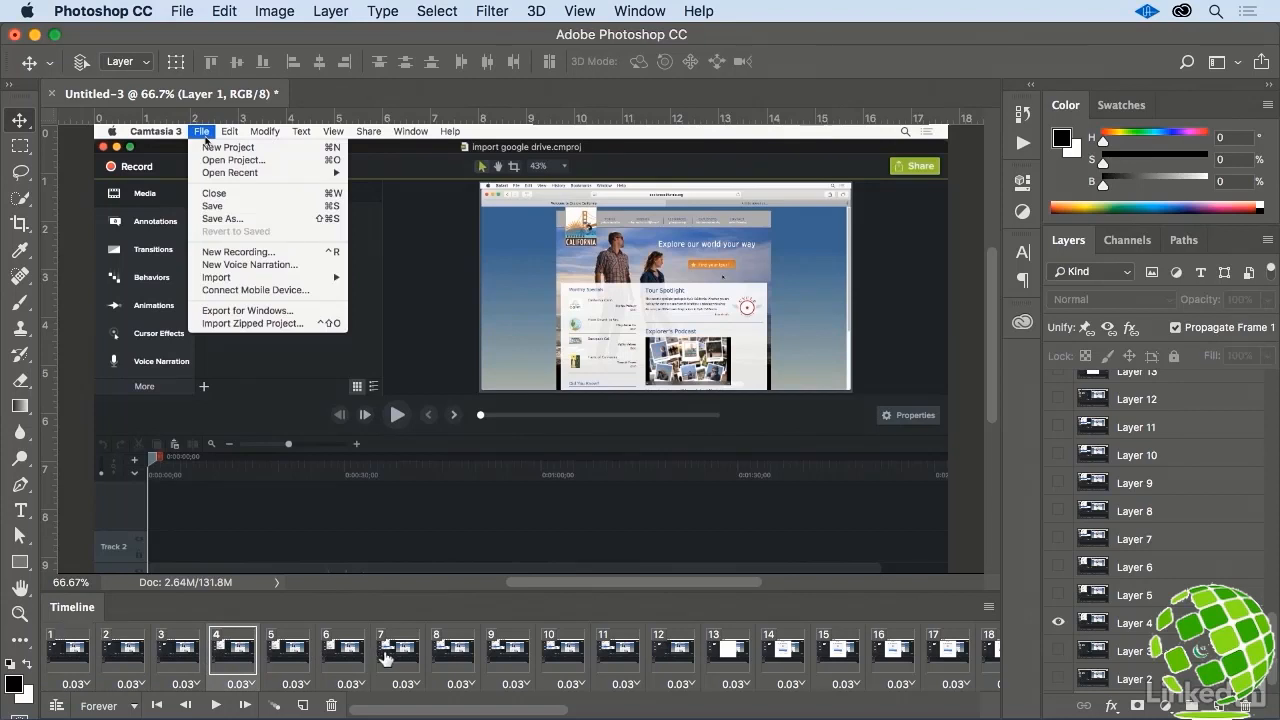
left_click(603, 648)
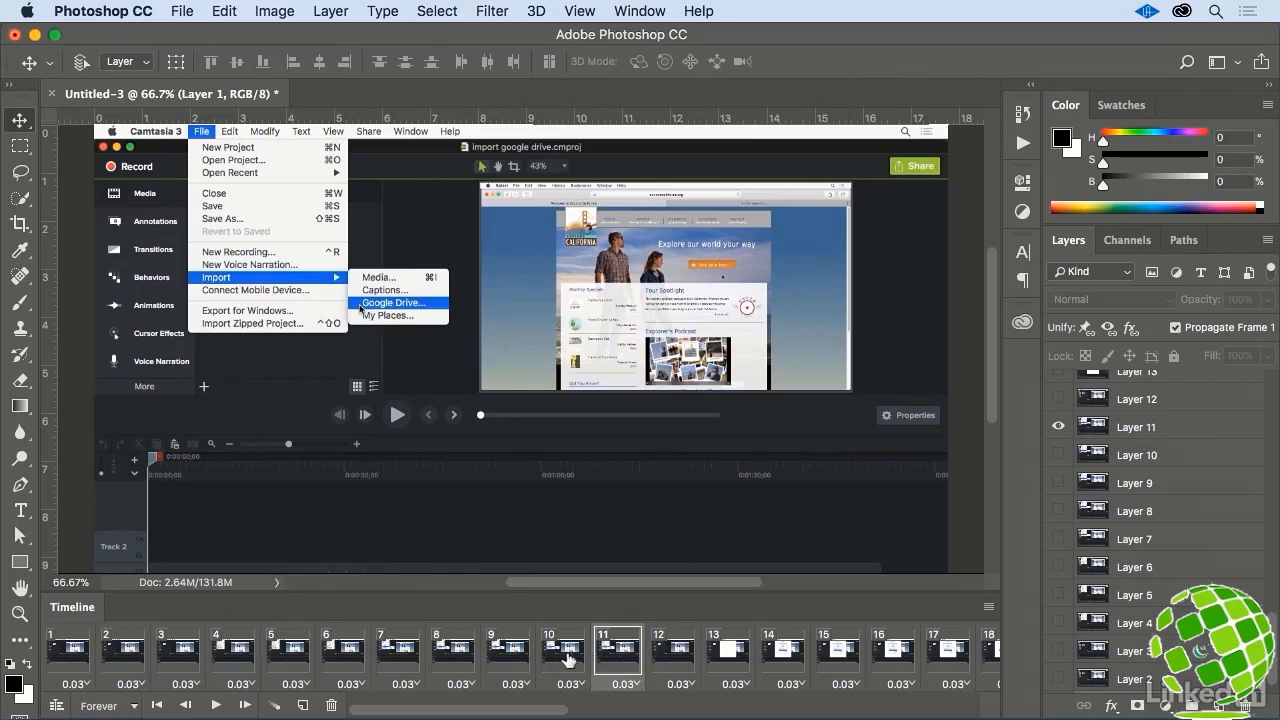
left_click(568, 659)
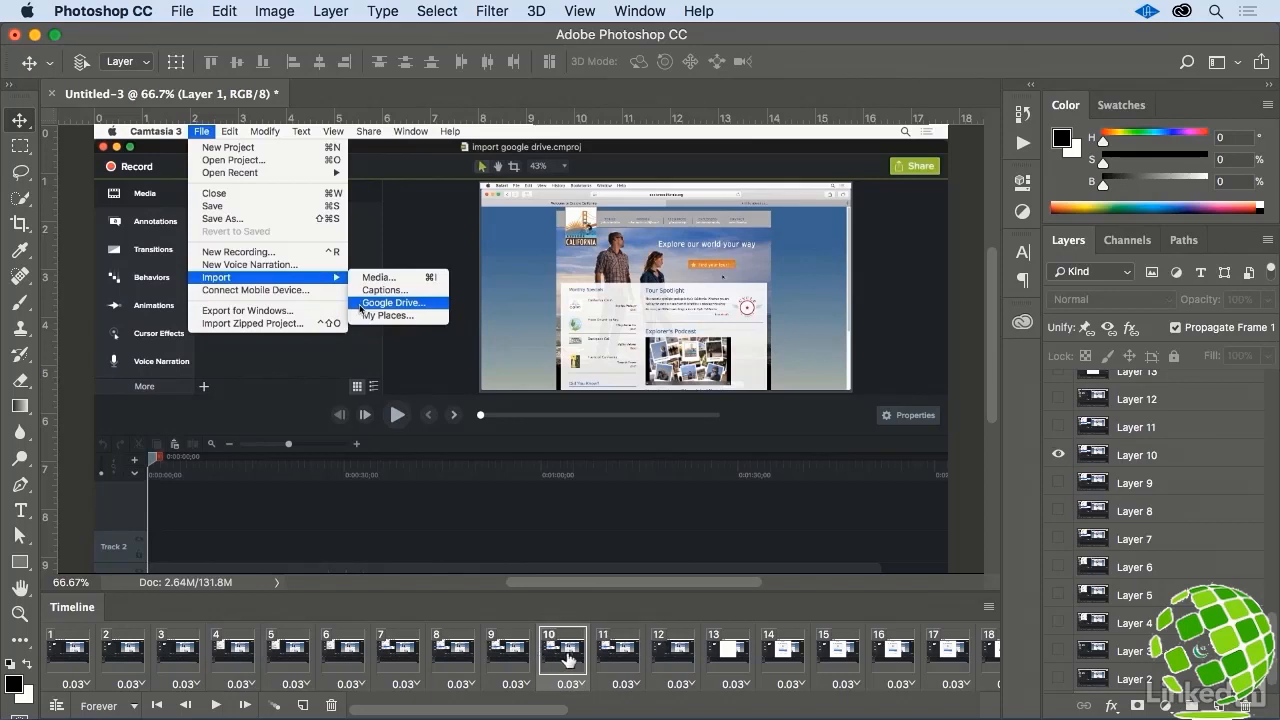
left_click(118, 652, "shift")
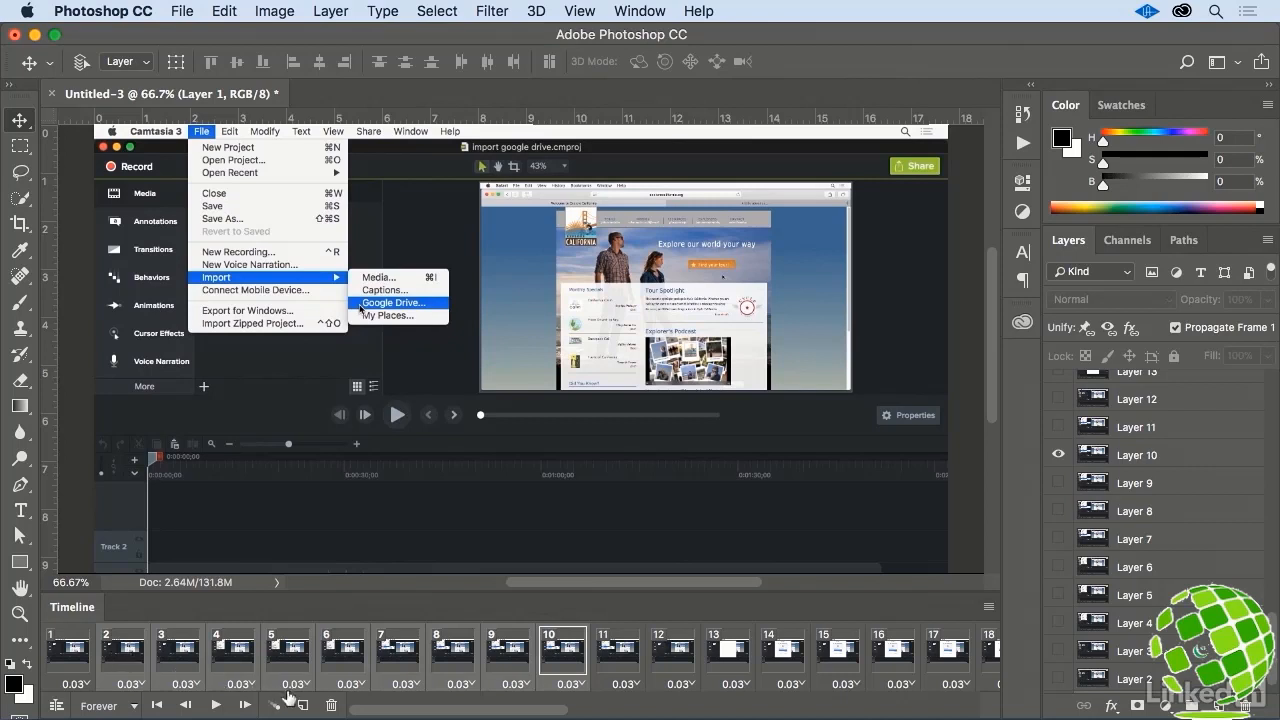
left_click(331, 707)
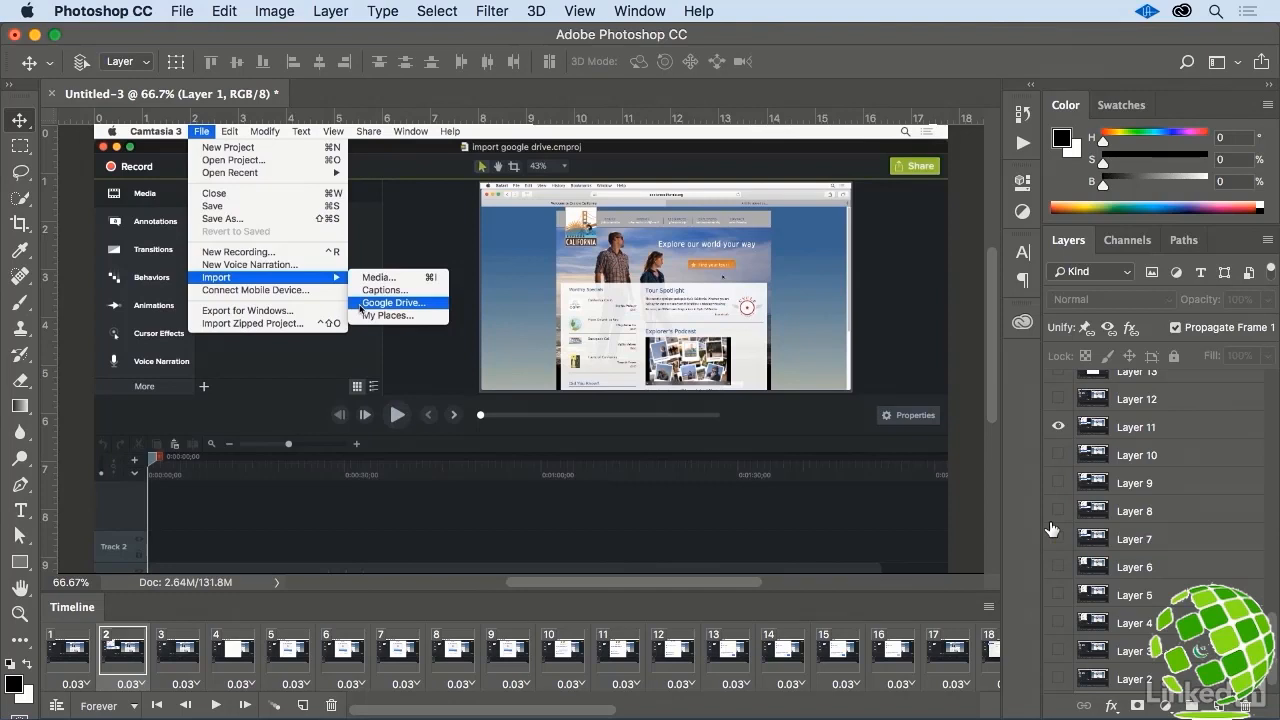
Step: Compare the frames leading up to the fully loaded Google sign-in window and delete frames 3 through 8
left_click(172, 658)
left_click(220, 658)
left_click(278, 660)
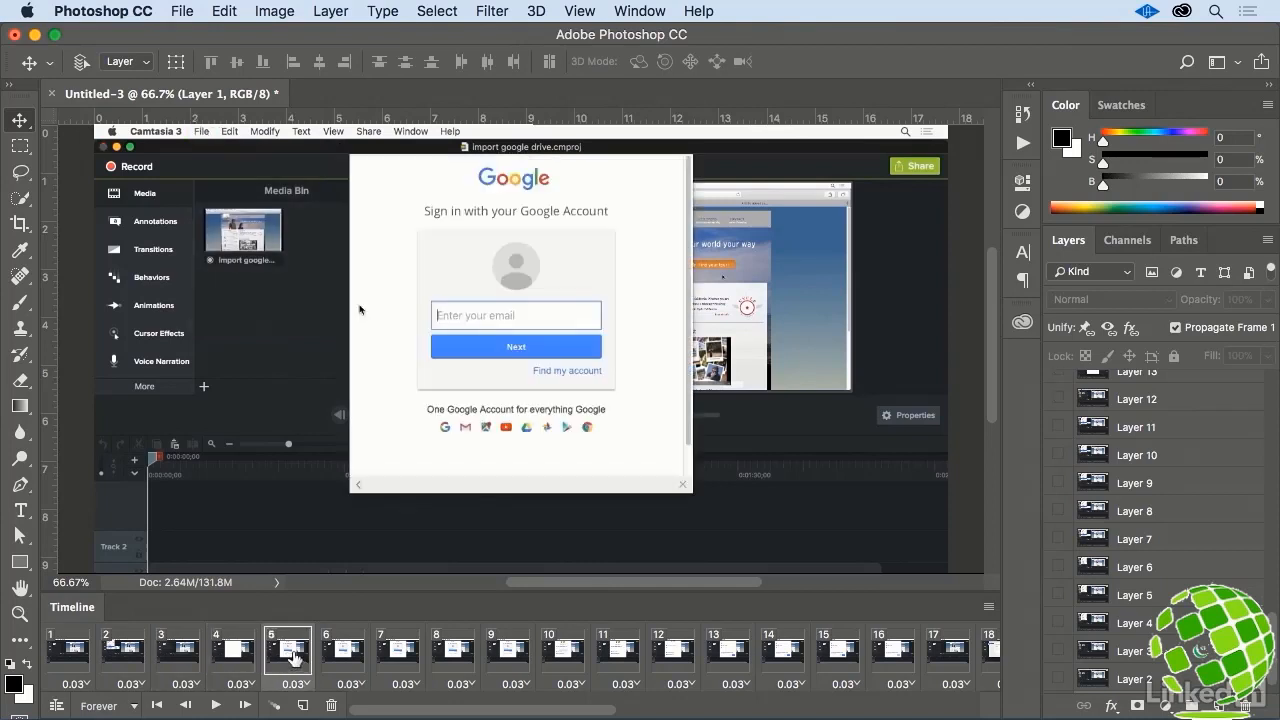
left_click(334, 660)
left_click(388, 660)
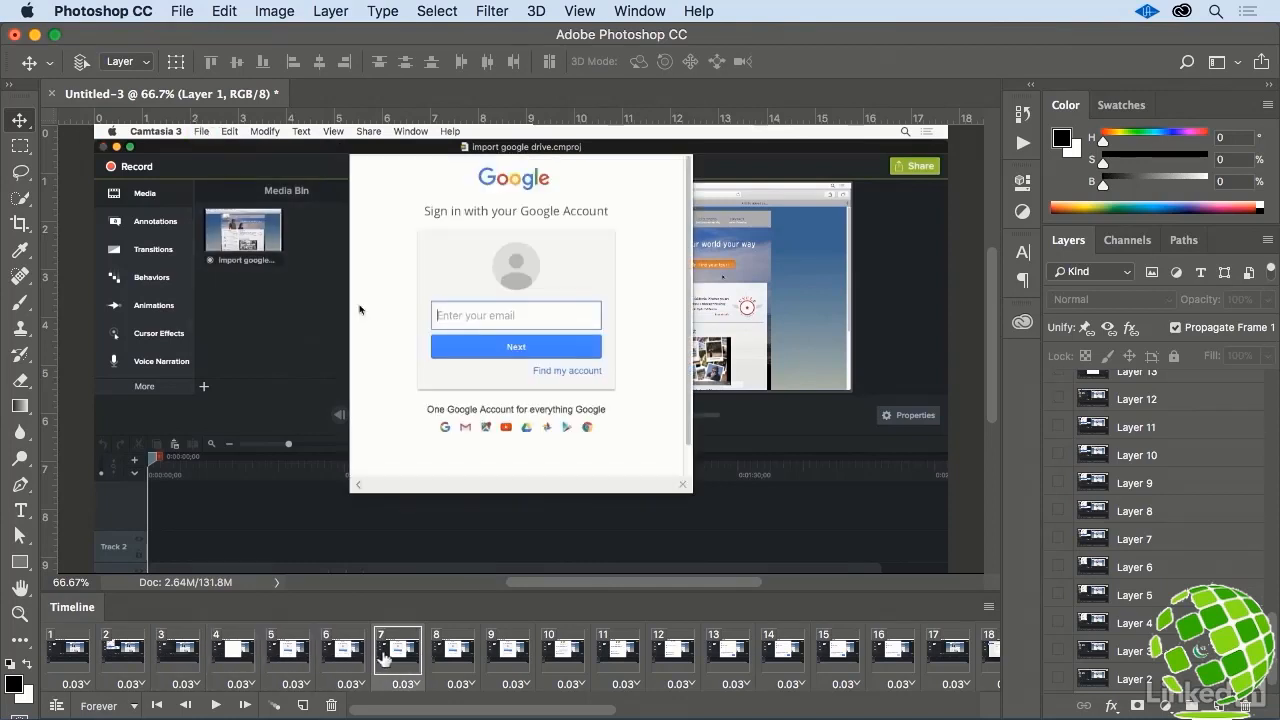
left_click(445, 658)
left_click(507, 660)
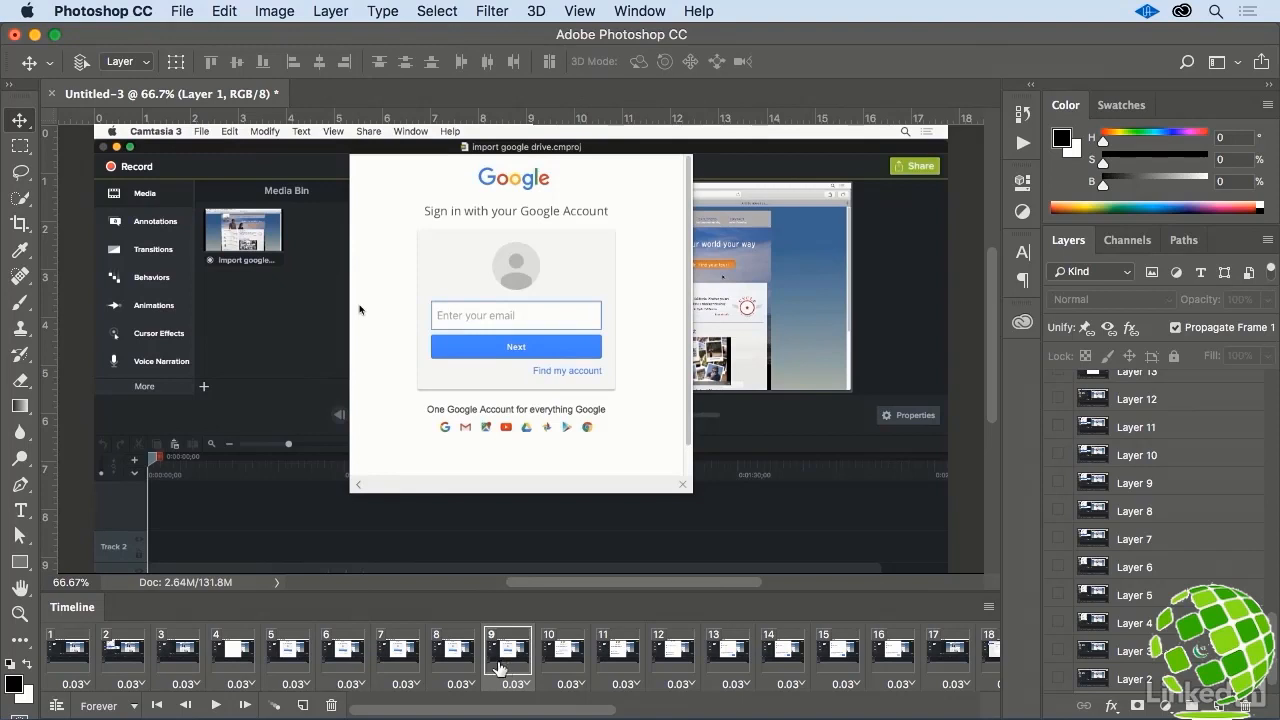
left_click(190, 662)
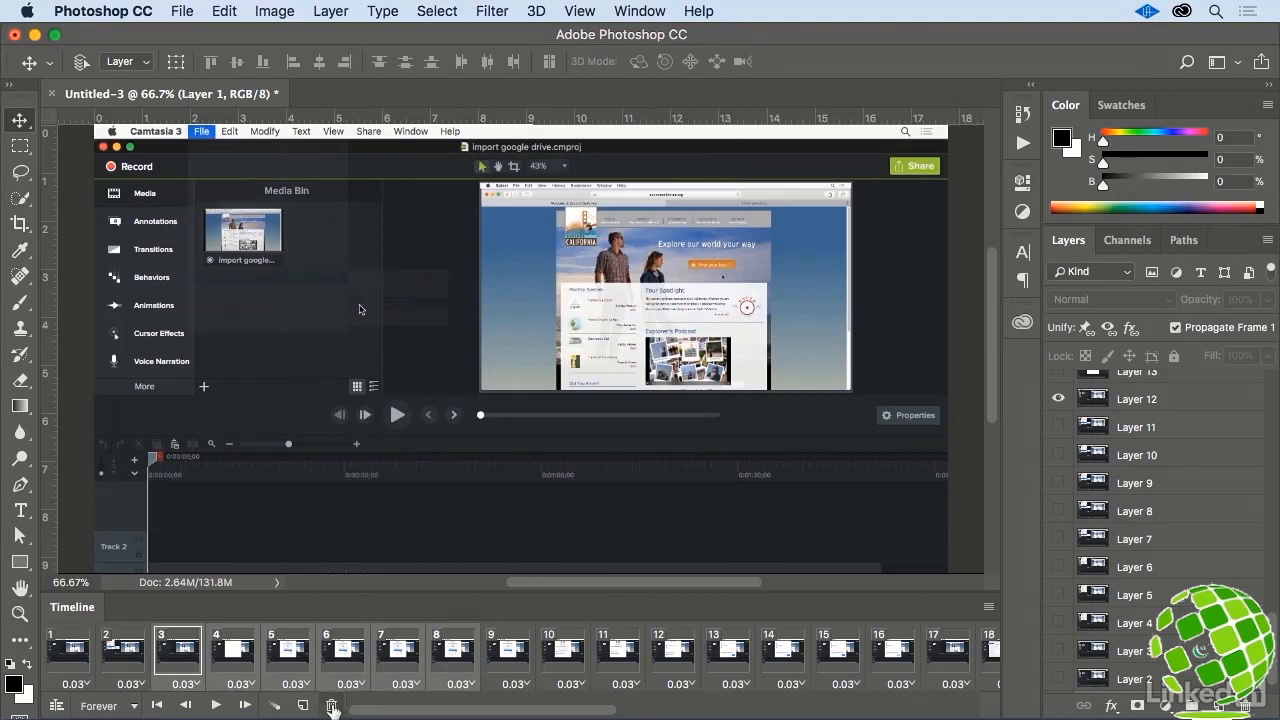
left_click(332, 707)
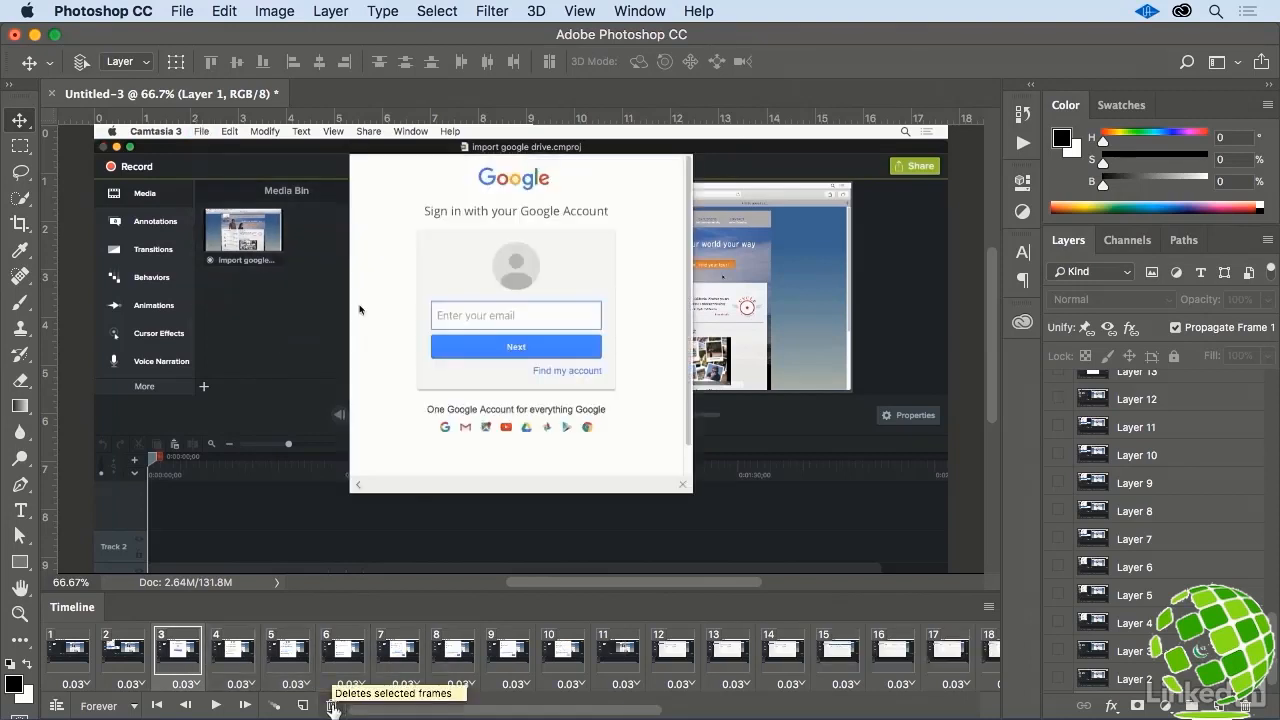
left_click(228, 656)
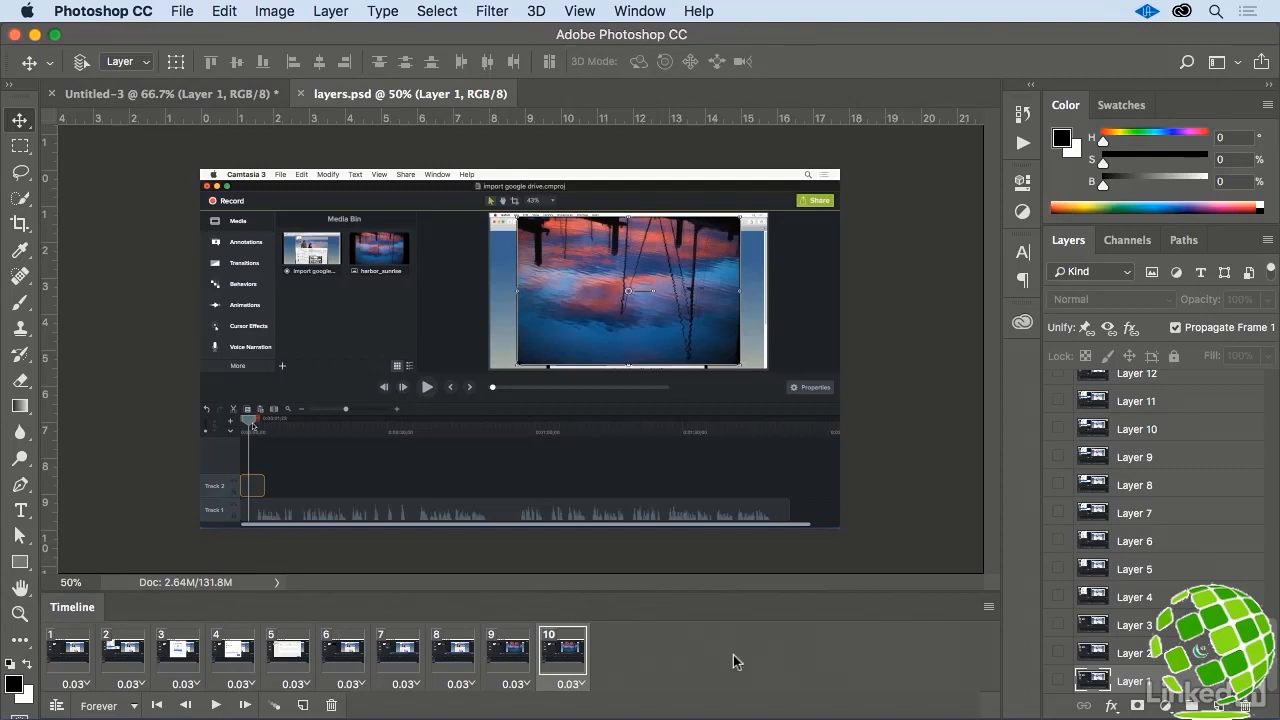
Step: In layers.psd, check which layers frames 1 and 2 use, and delete the unused Layers 2 through 10
left_click(80, 652)
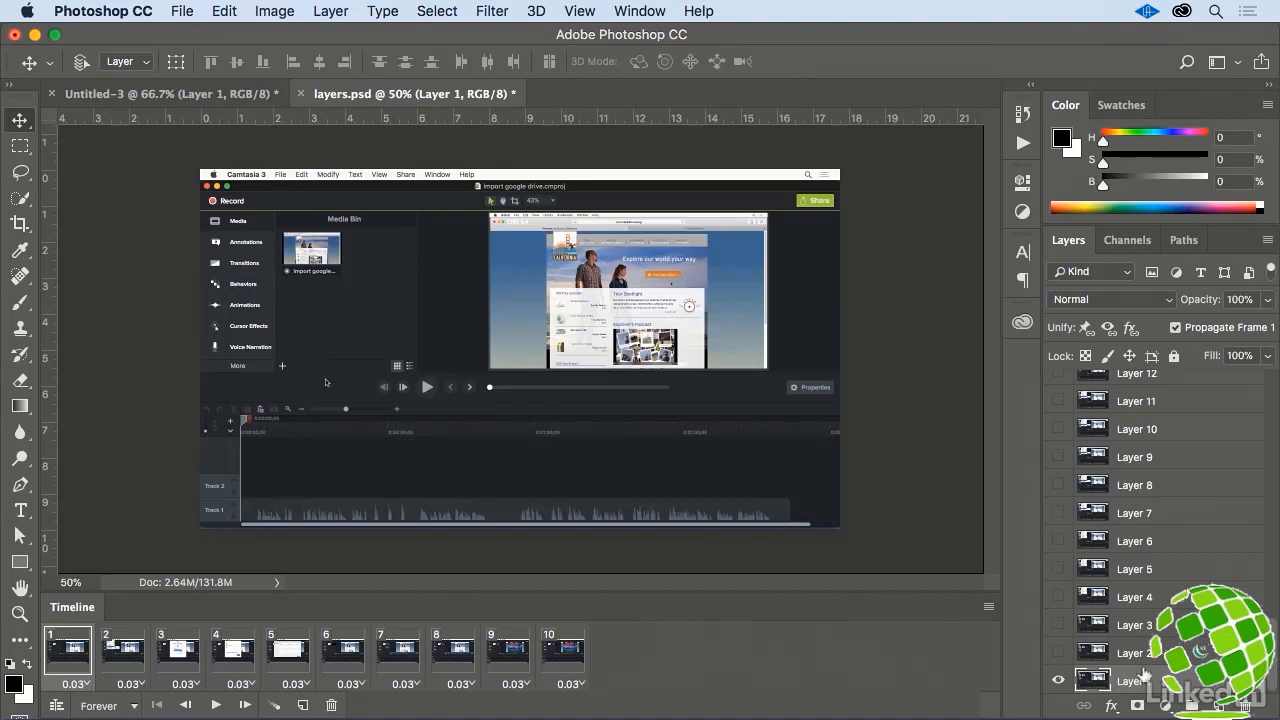
left_click(1158, 655)
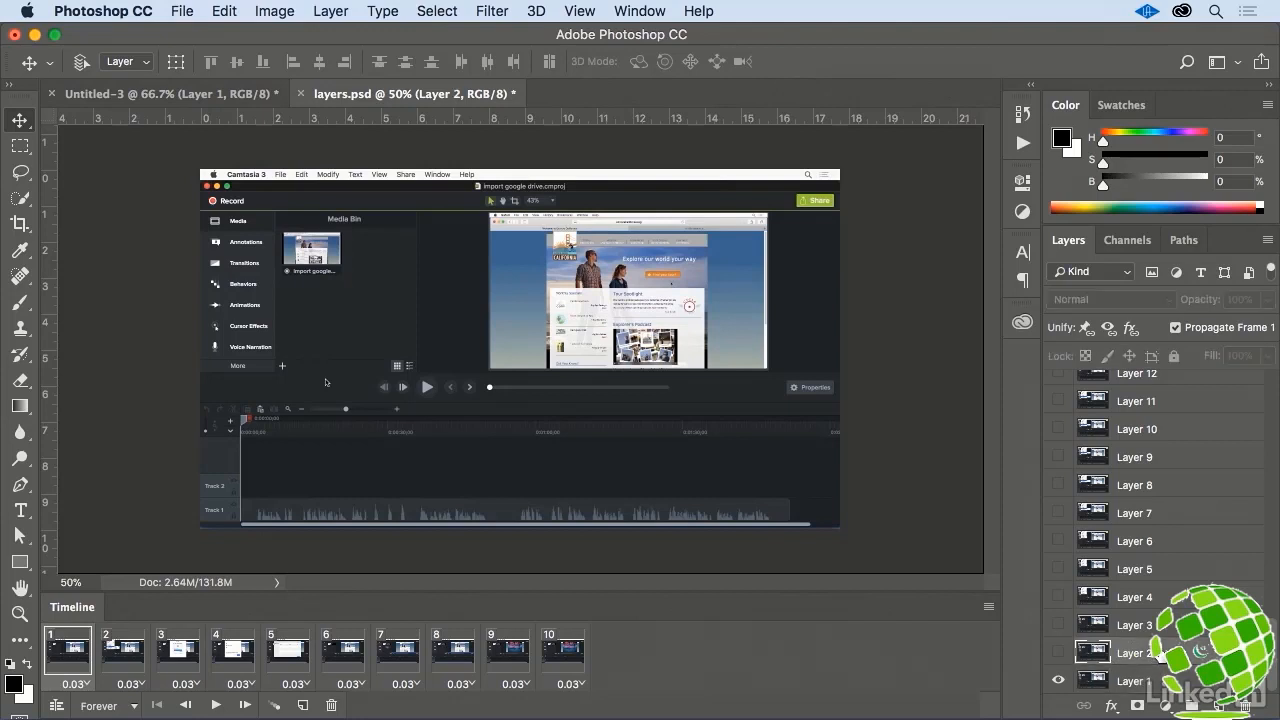
left_click(125, 652)
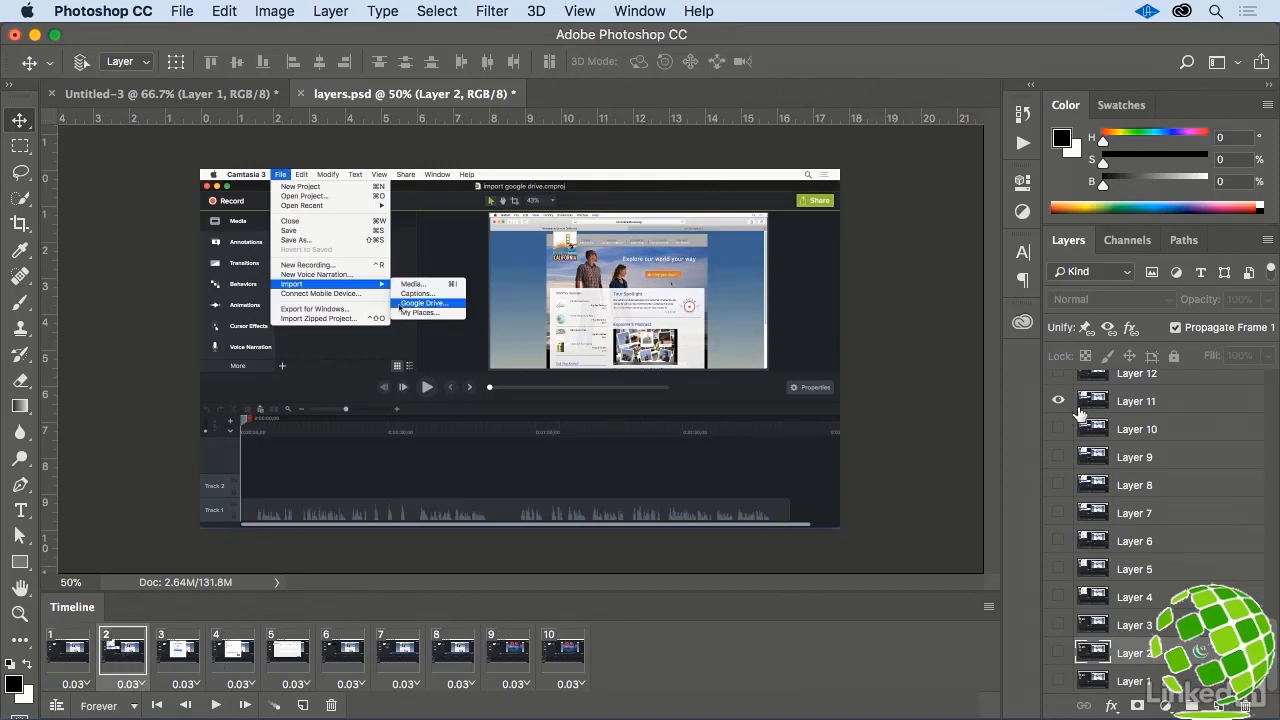
left_click(1163, 431, "shift")
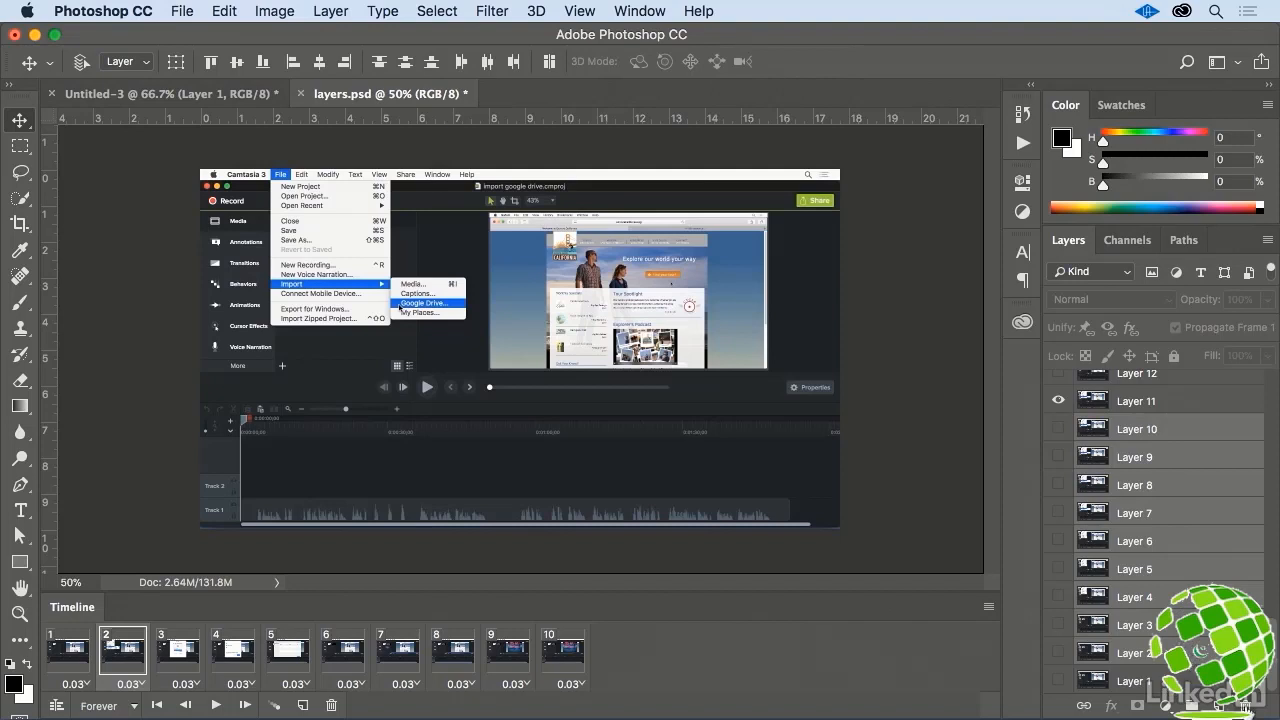
left_click(1246, 706)
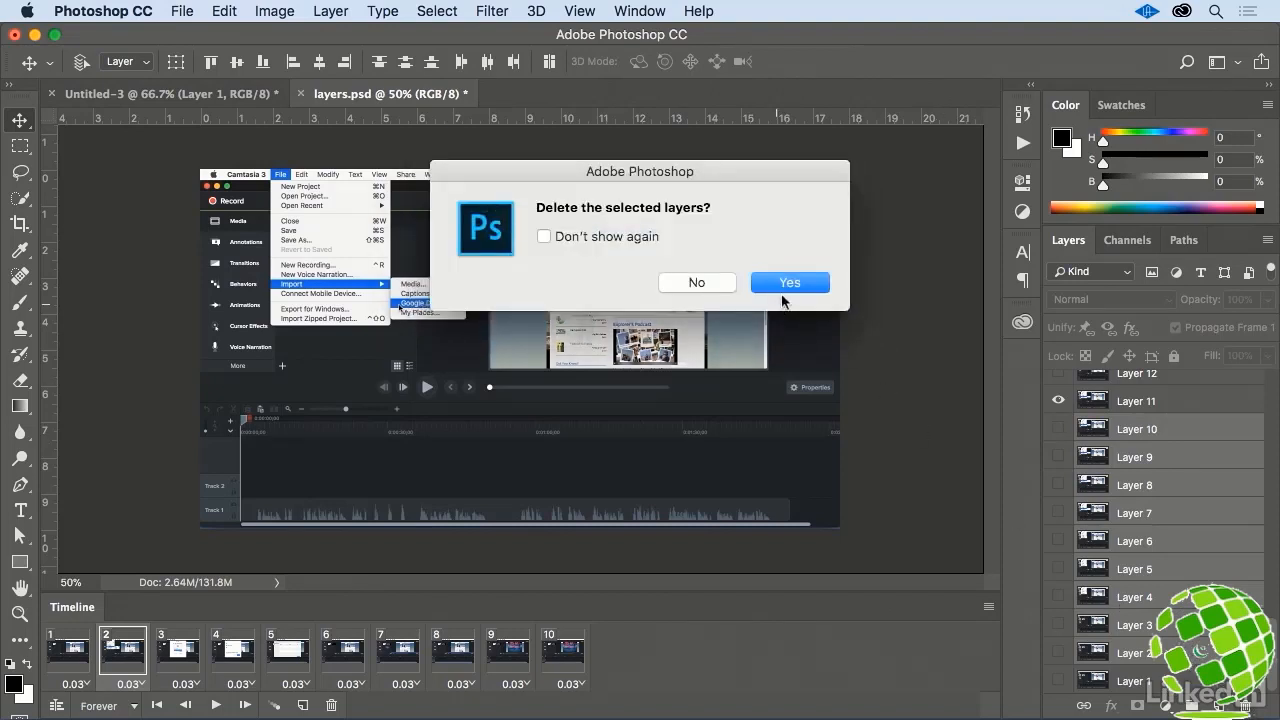
left_click(786, 285)
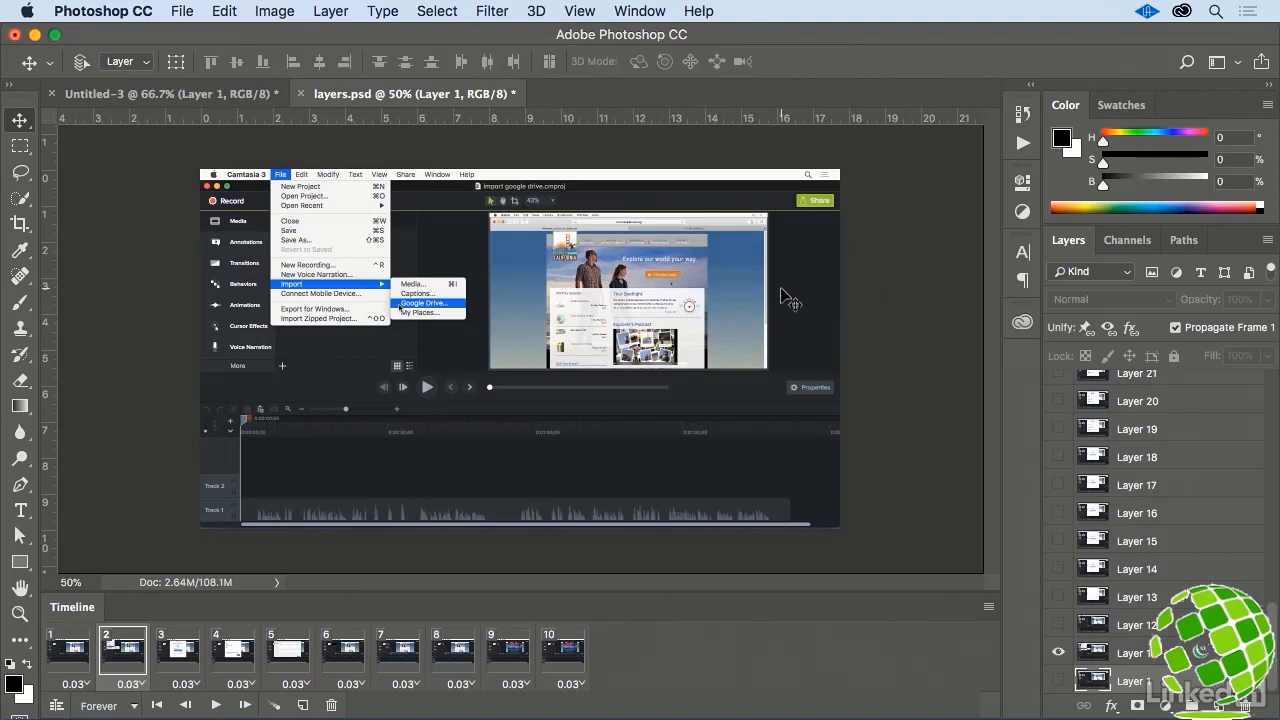
Step: Check which layer frame 3 uses and delete the unused Layers 12 through 17
left_click(1129, 628)
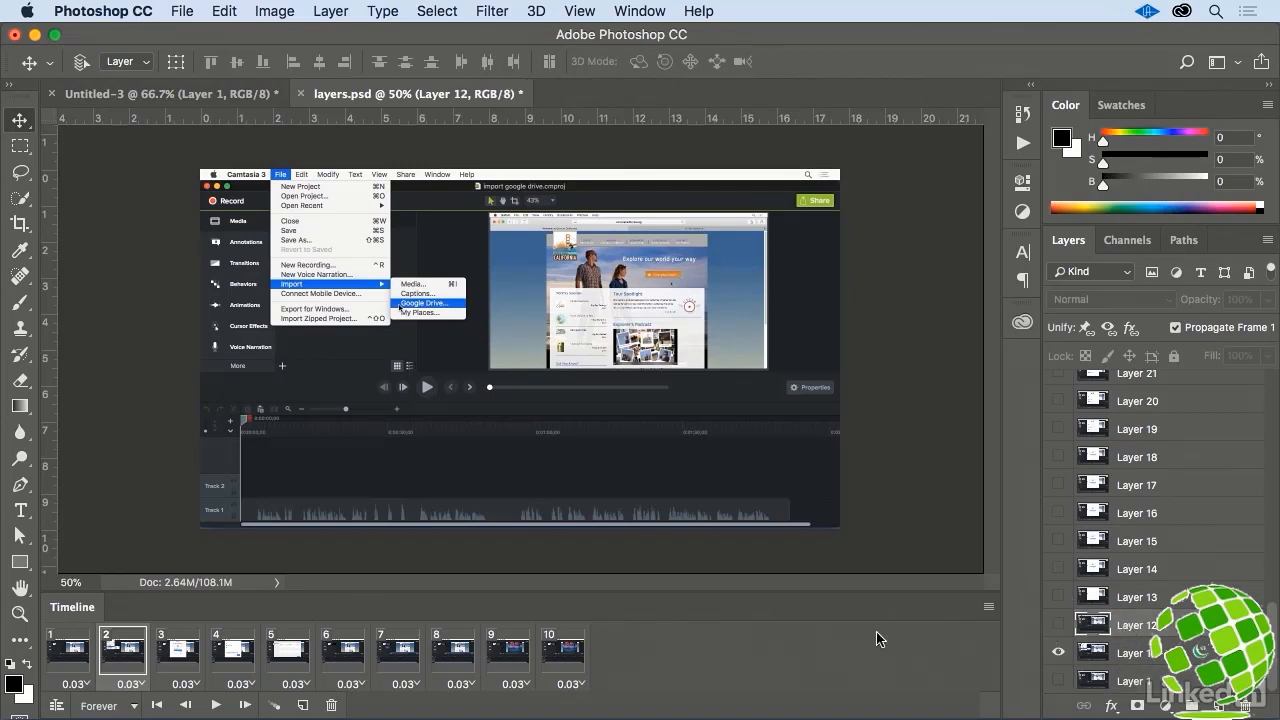
left_click(186, 648)
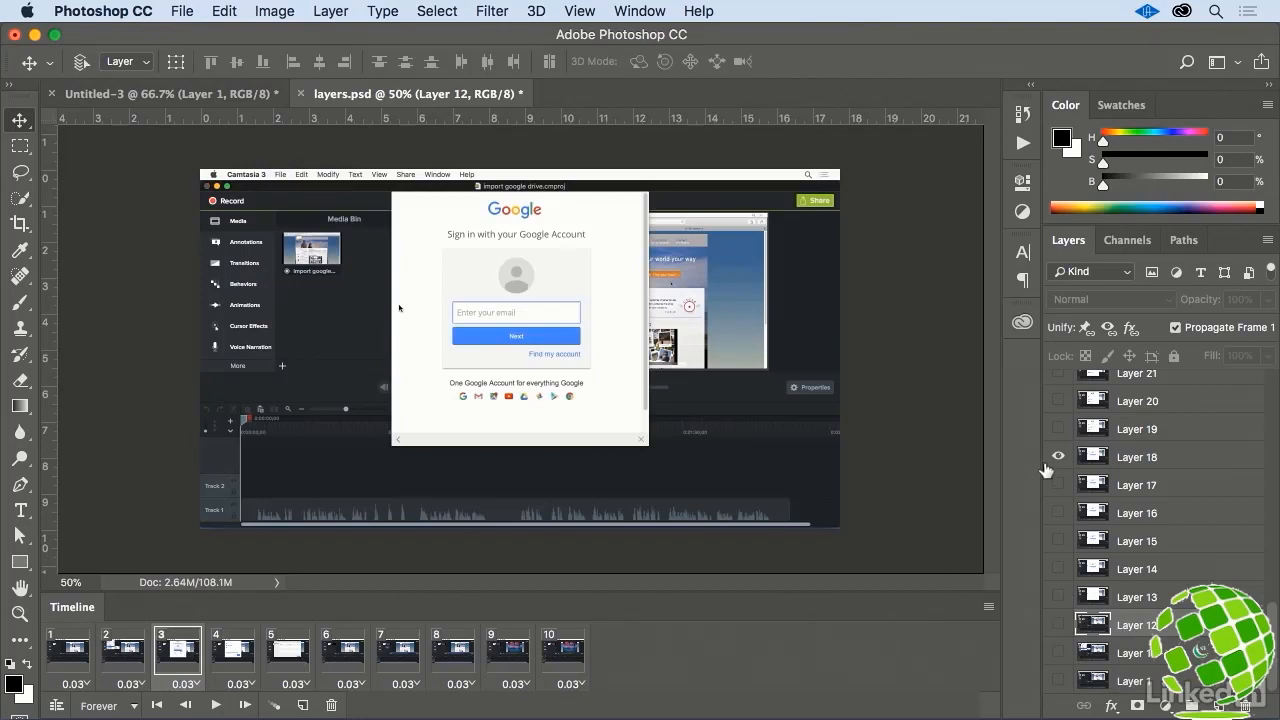
left_click(1171, 488, "shift")
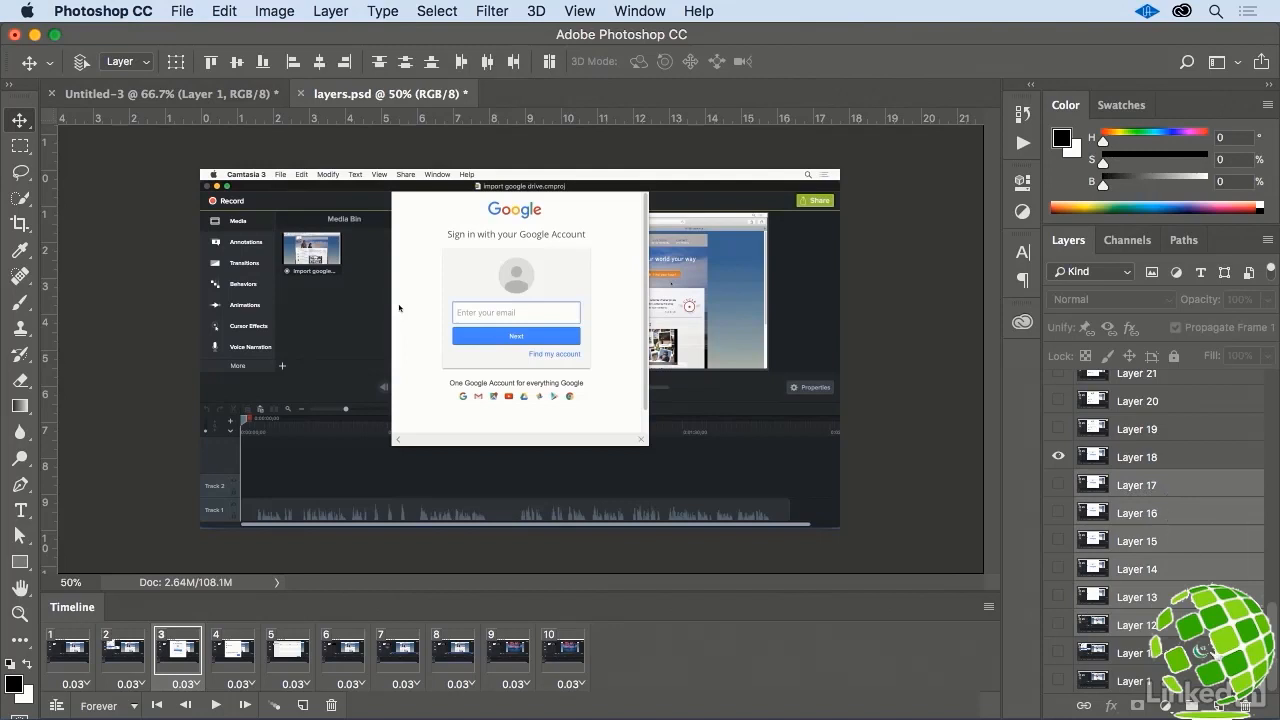
left_click(1246, 708)
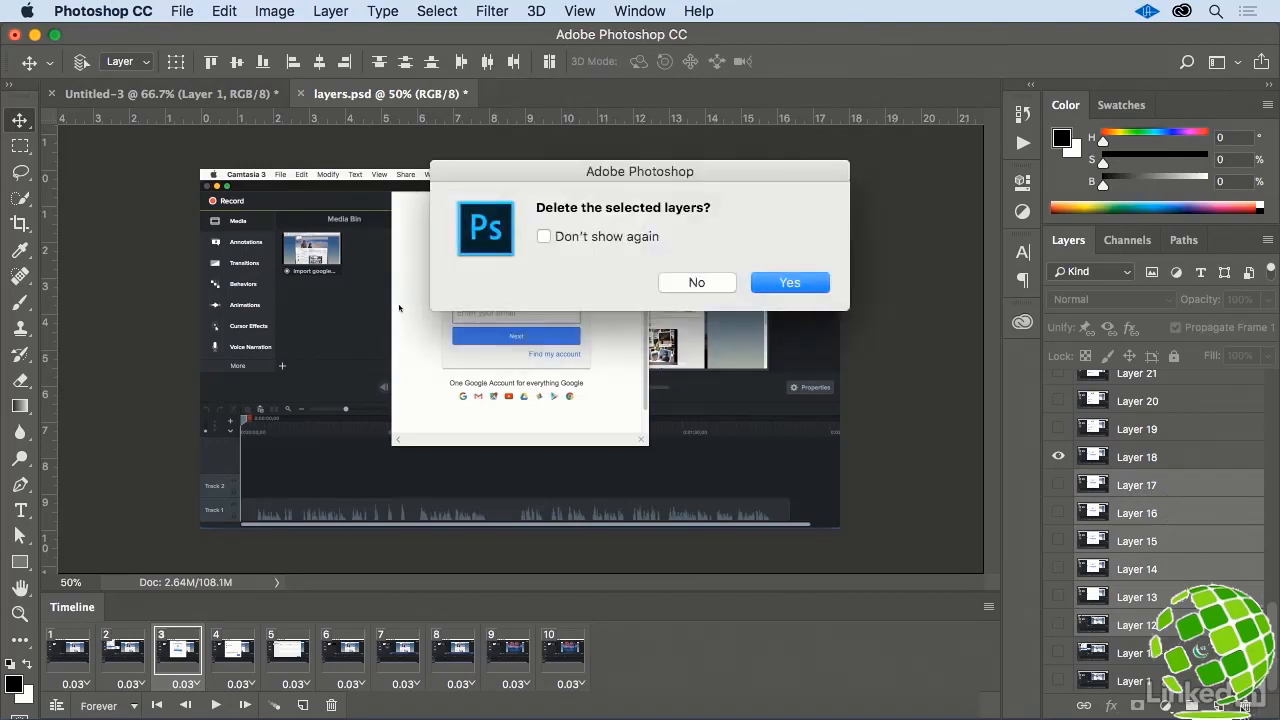
left_click(800, 283)
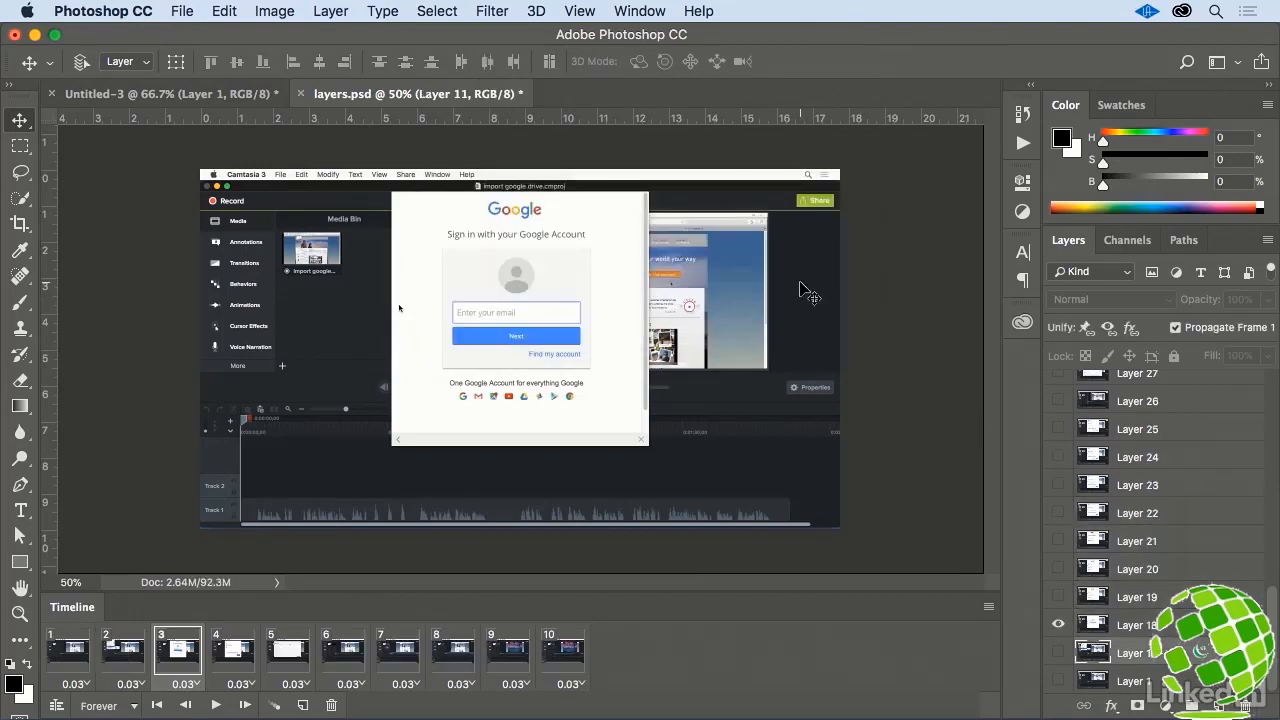